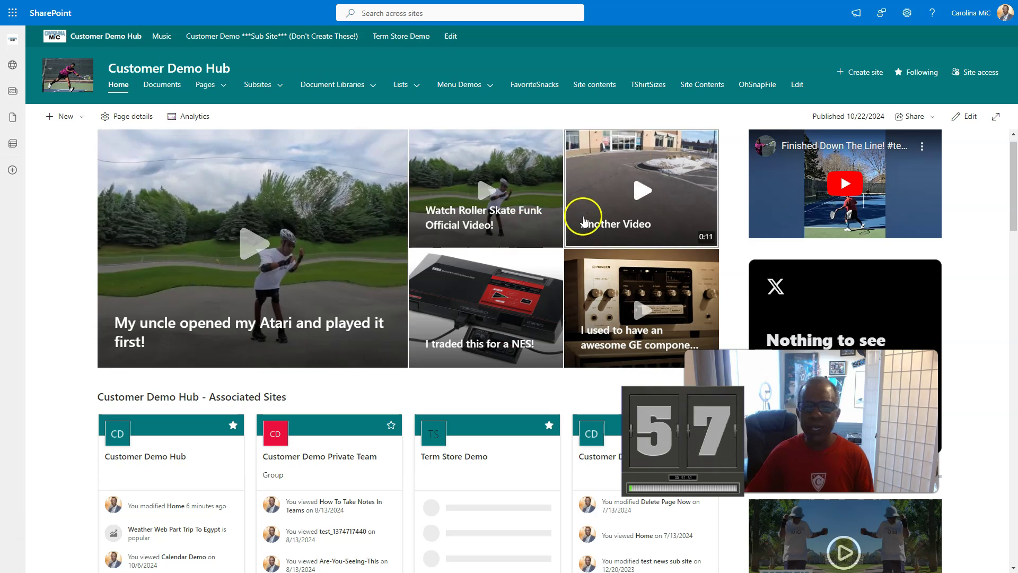
Edit the home page and drag the NES tile into the hero's large lead slot.
click(969, 117)
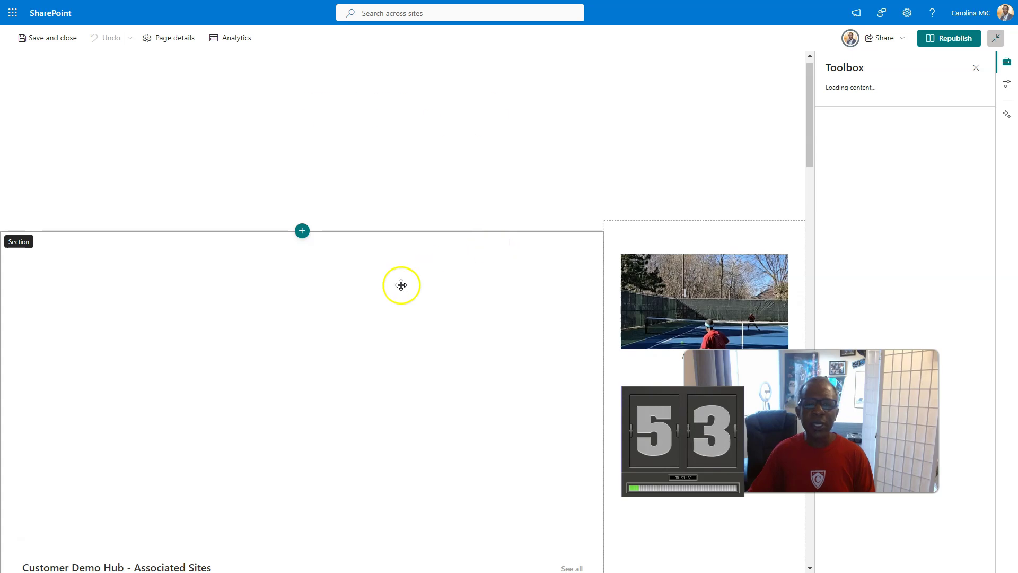
scroll(255, 345, down, 3)
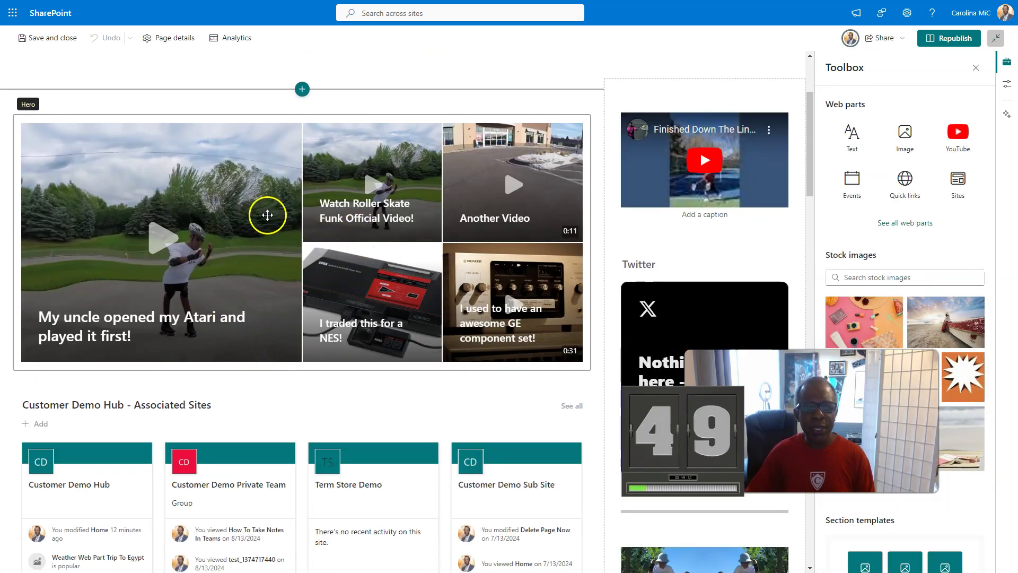
drag(387, 296, 176, 211)
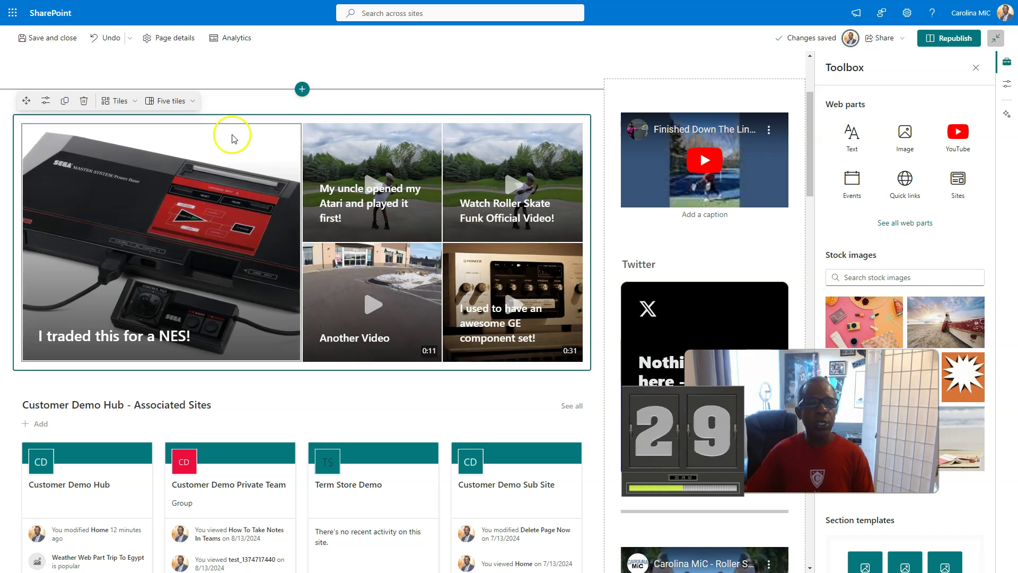
Try the hero at three tiles, then four, and return it to five tiles.
click(174, 103)
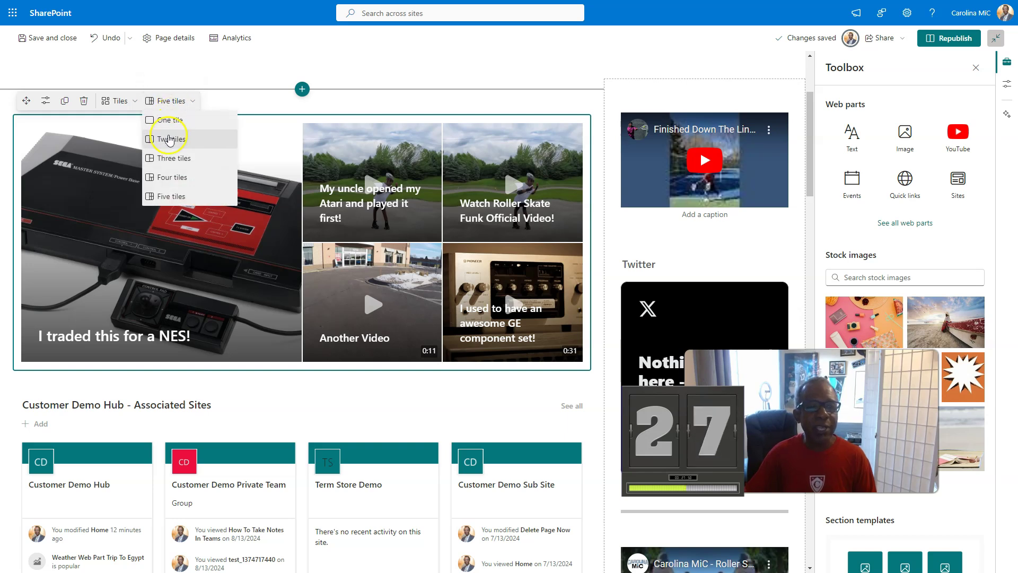
click(164, 158)
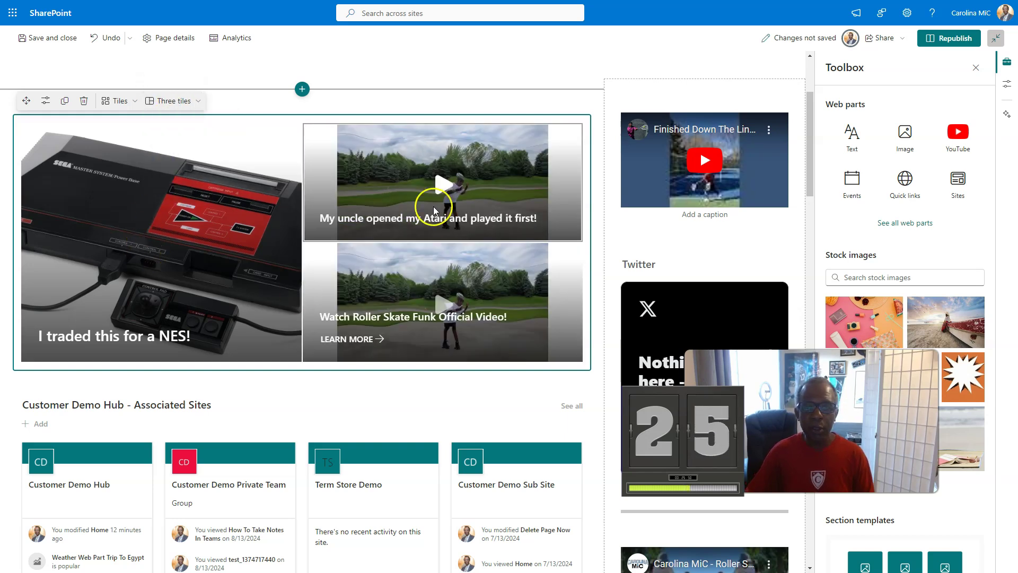
scroll(179, 87, down, 1)
scroll(178, 87, down, 3)
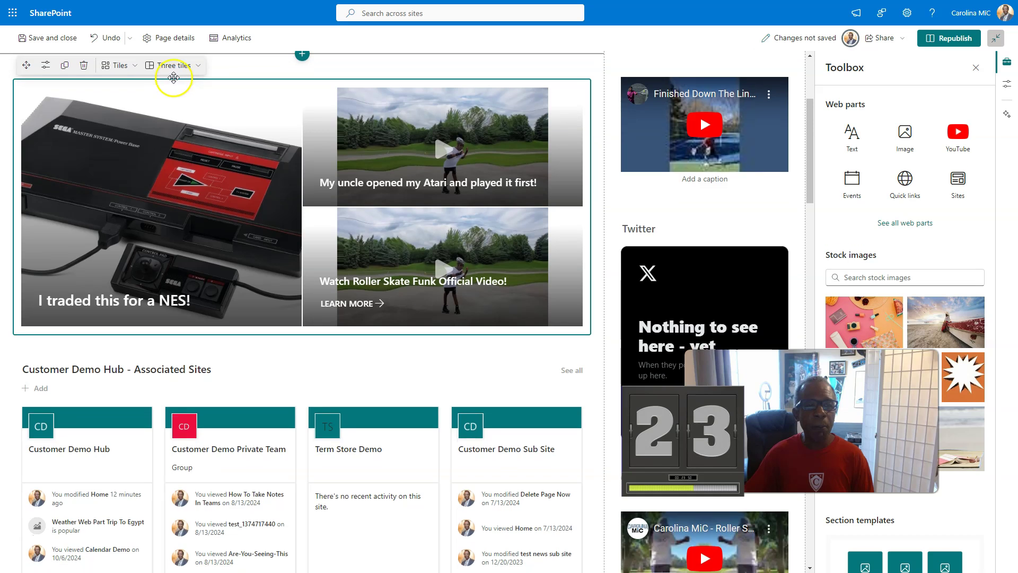
click(172, 64)
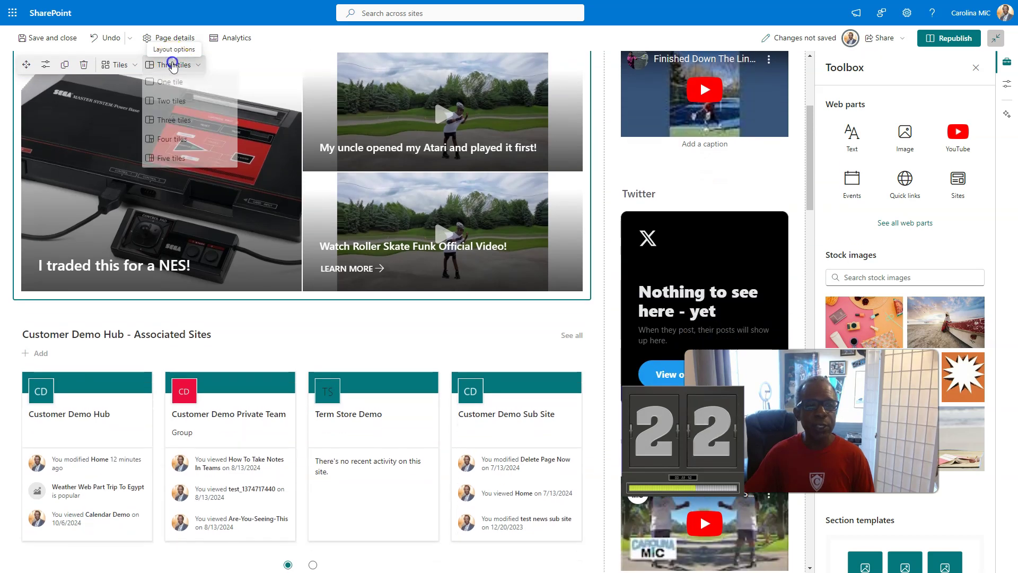
click(167, 140)
click(170, 66)
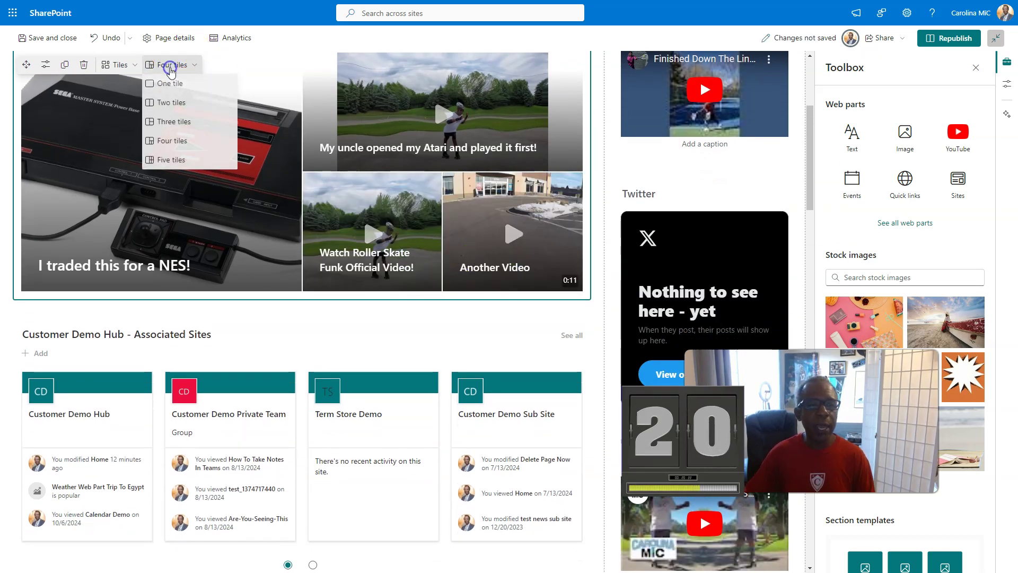
click(162, 161)
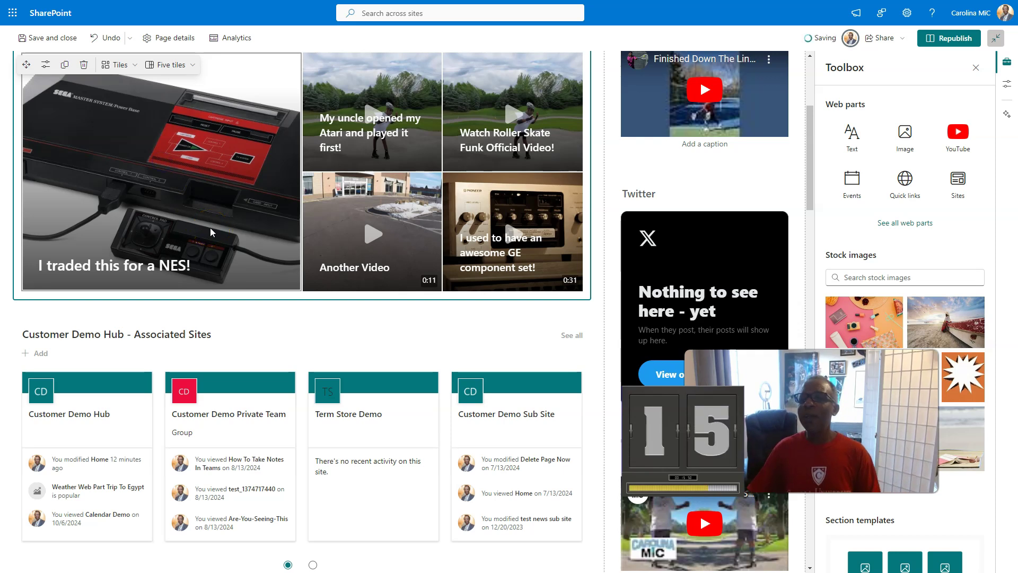
Republish the home page and scroll back to the top of the published page.
click(947, 39)
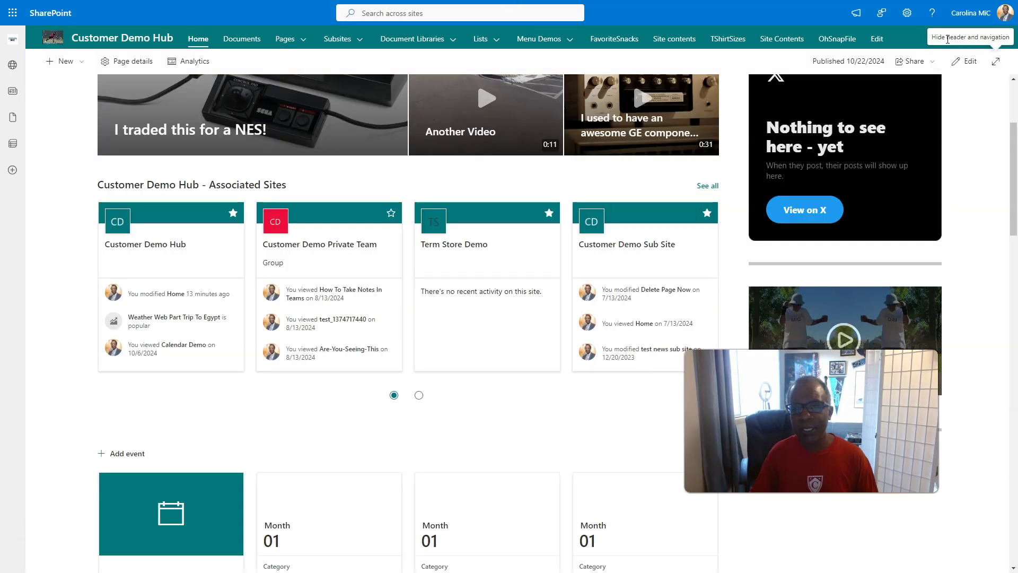
scroll(684, 189, up, 5)
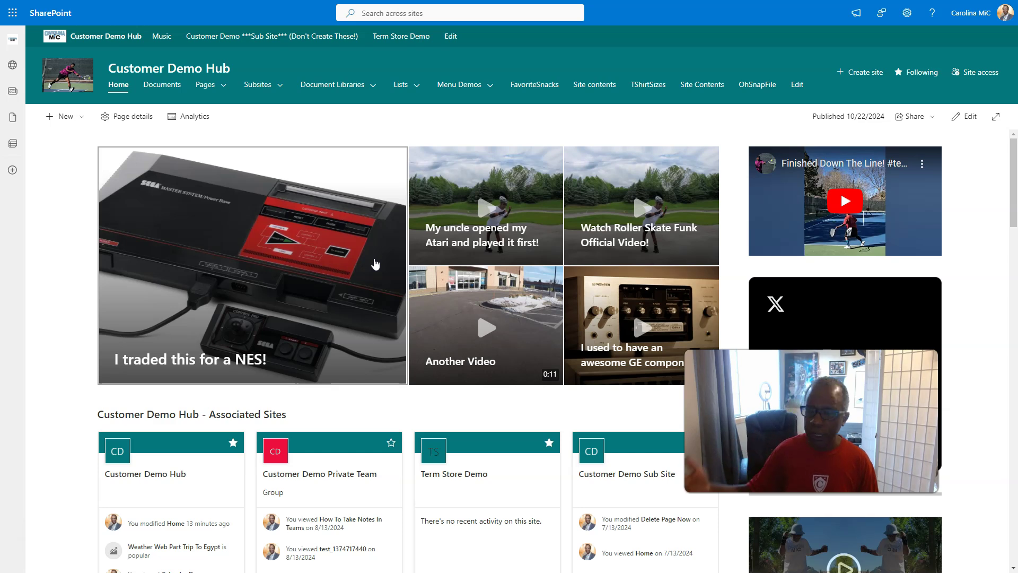
Put the Customer Demo Hub home page back into edit mode.
click(378, 259)
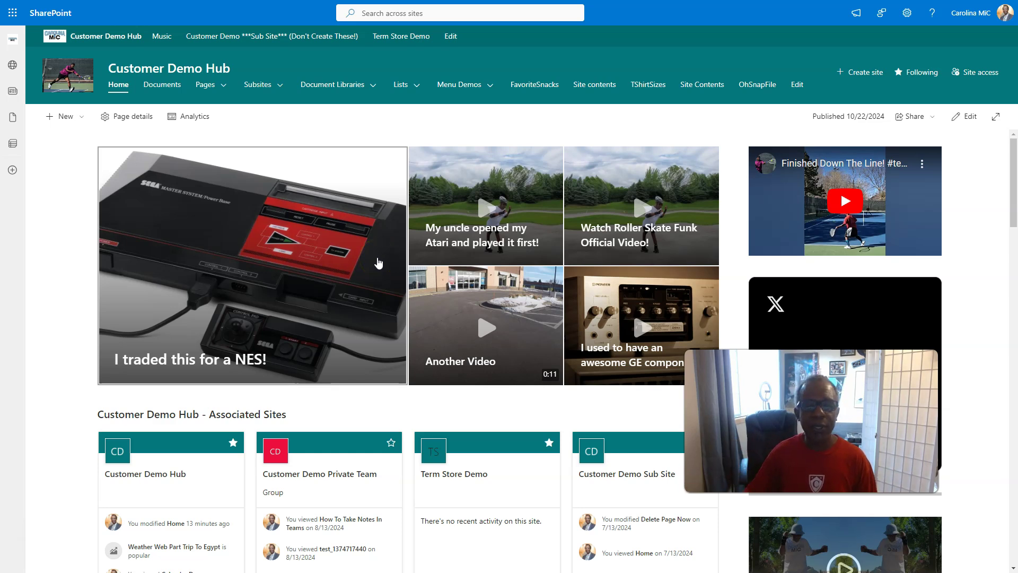
click(656, 152)
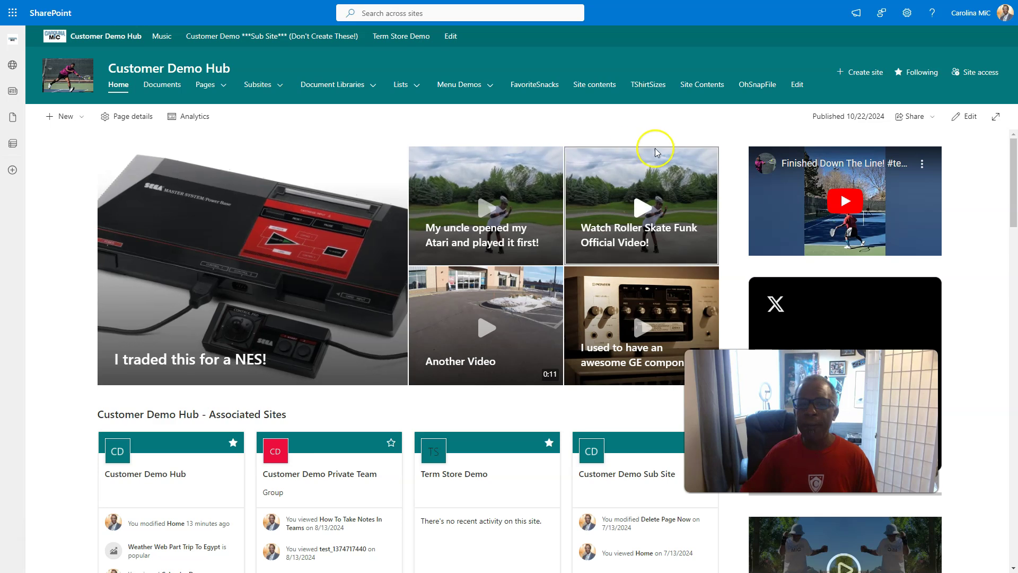
click(971, 117)
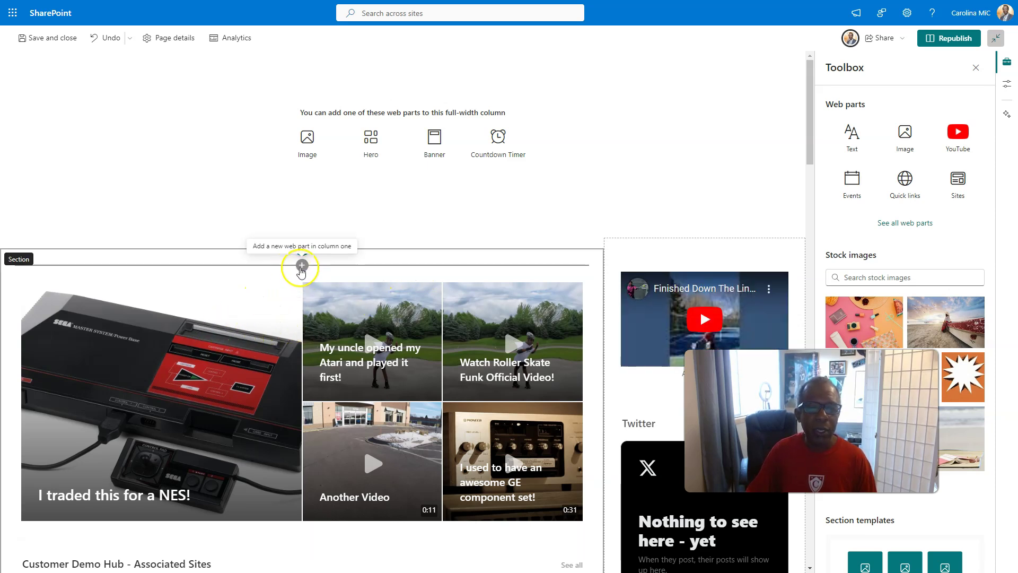
Insert a new Hero web part above the section, then delete the empty one.
click(302, 266)
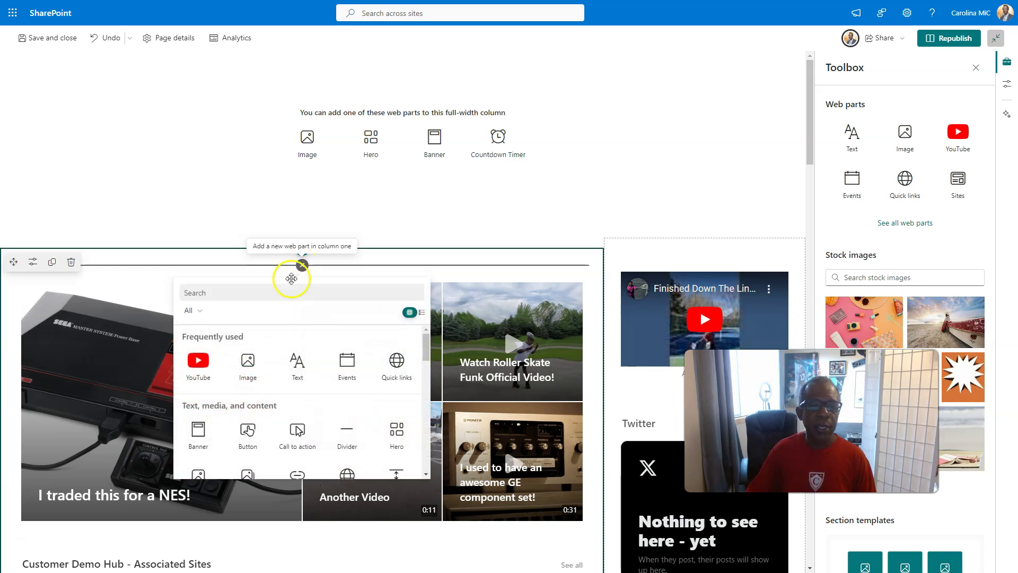
scroll(267, 414, down, 1)
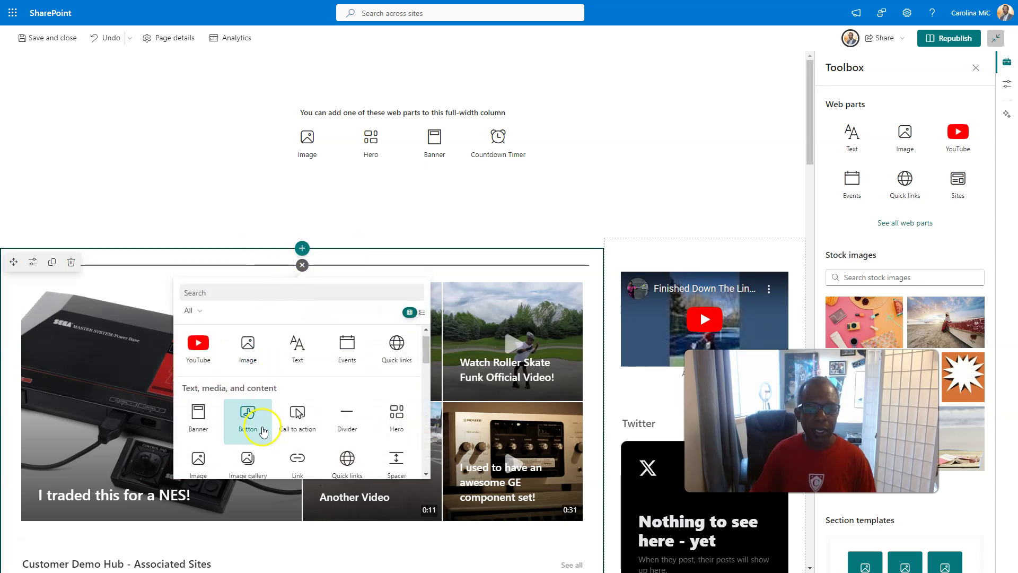
click(392, 422)
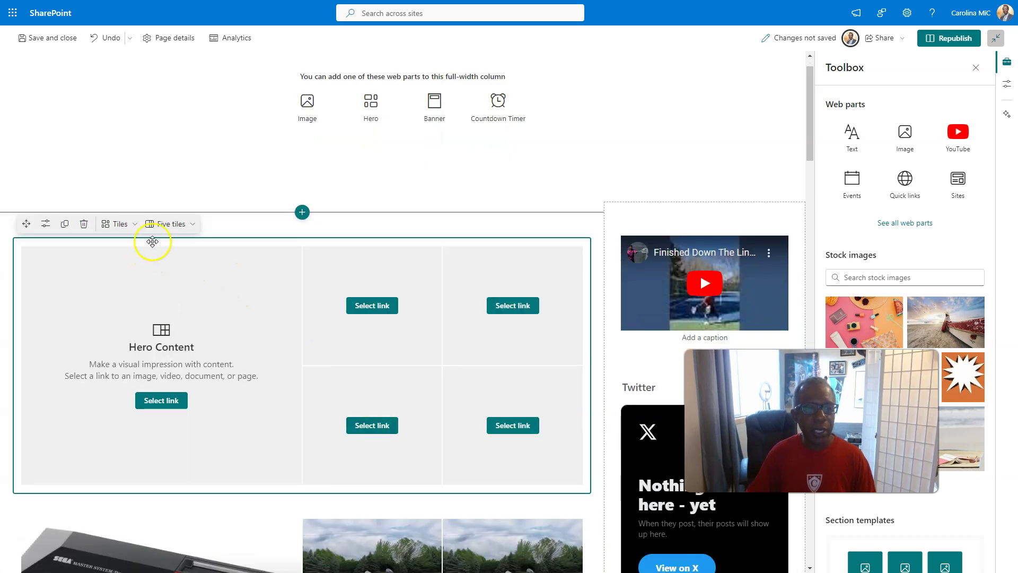
click(82, 225)
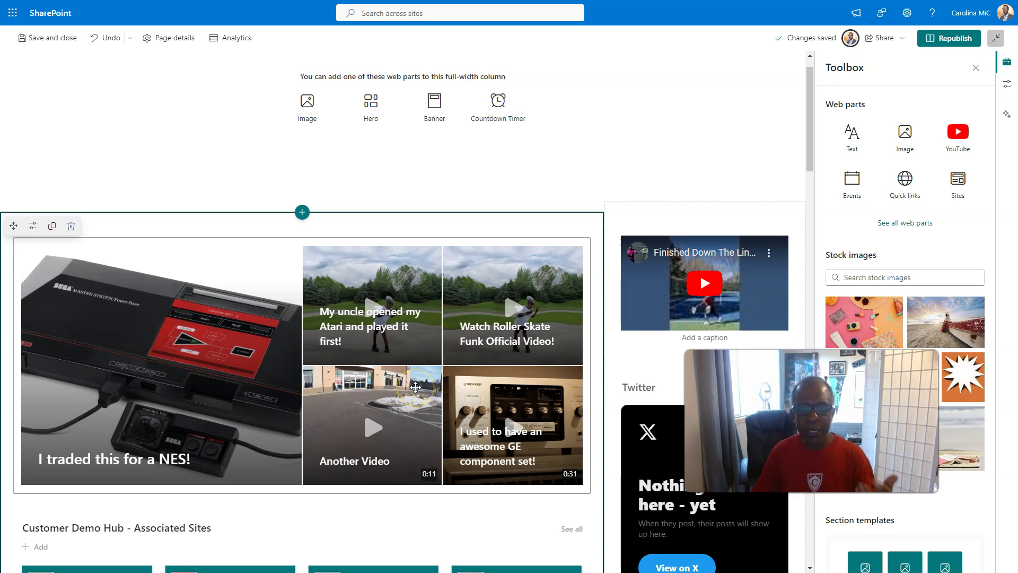
Rearrange the hero tiles until the GE component set tile fills the large left slot.
drag(414, 383, 341, 383)
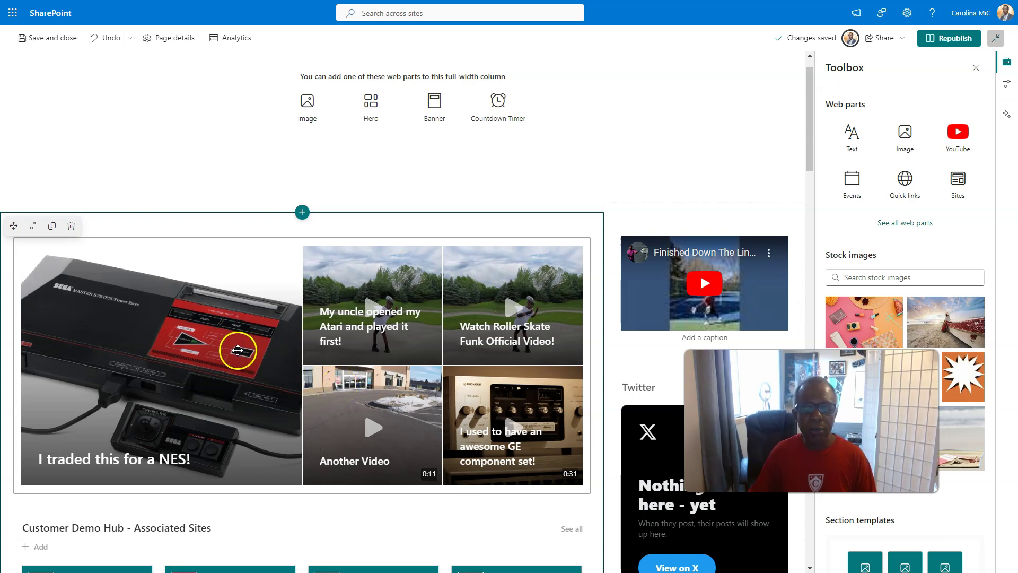
drag(134, 331, 145, 370)
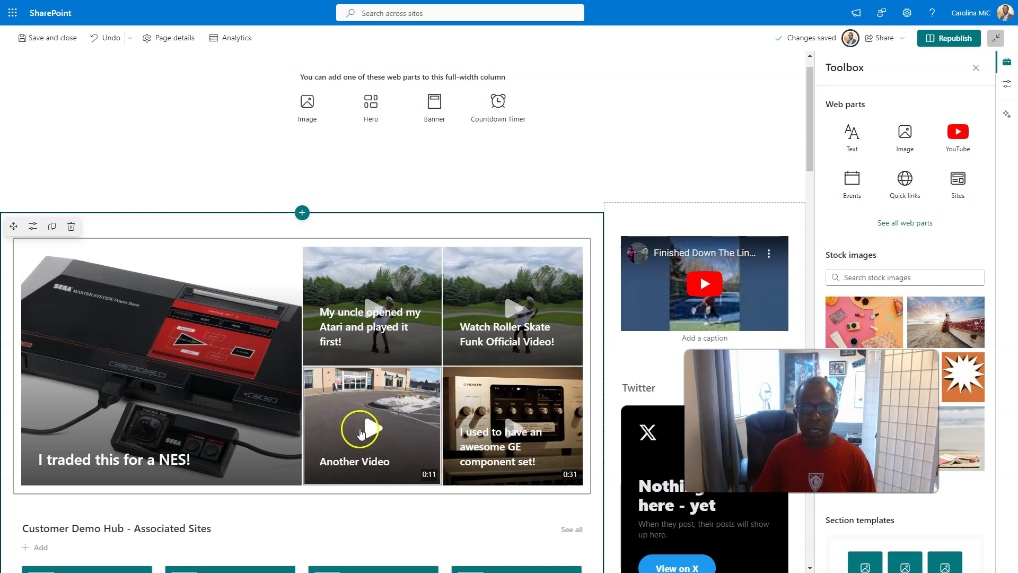
click(431, 391)
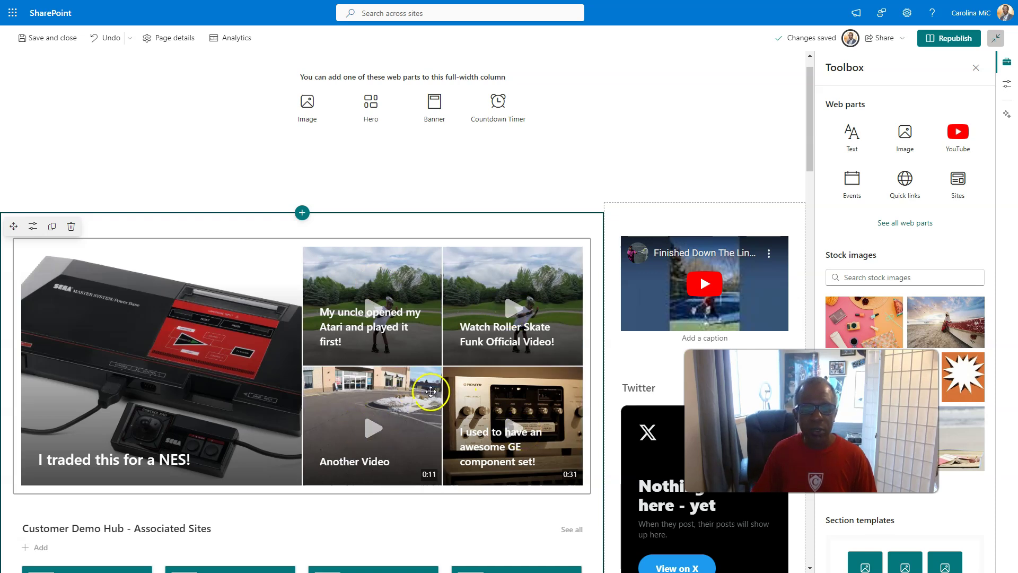
drag(404, 412, 185, 307)
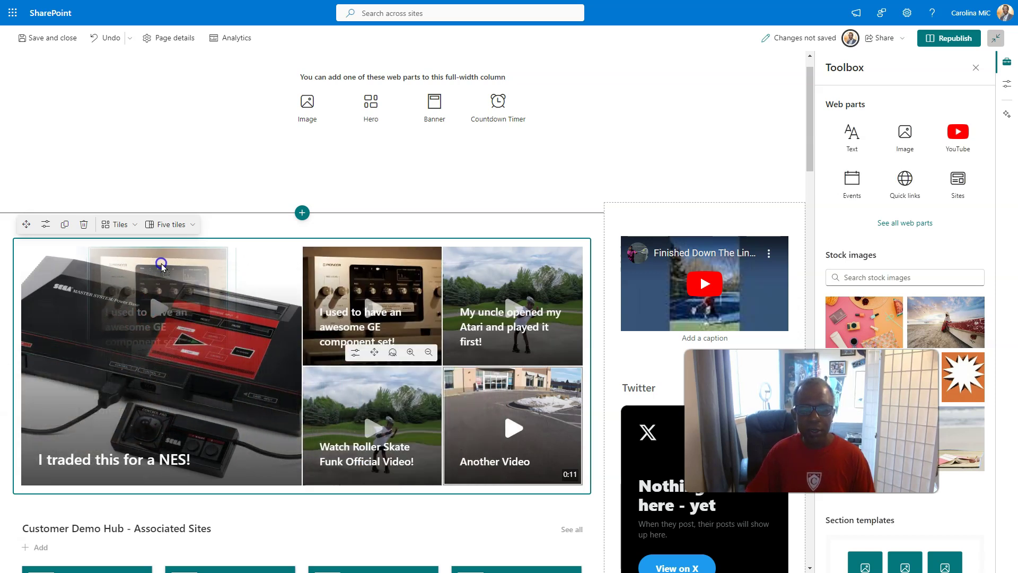
drag(161, 264, 158, 318)
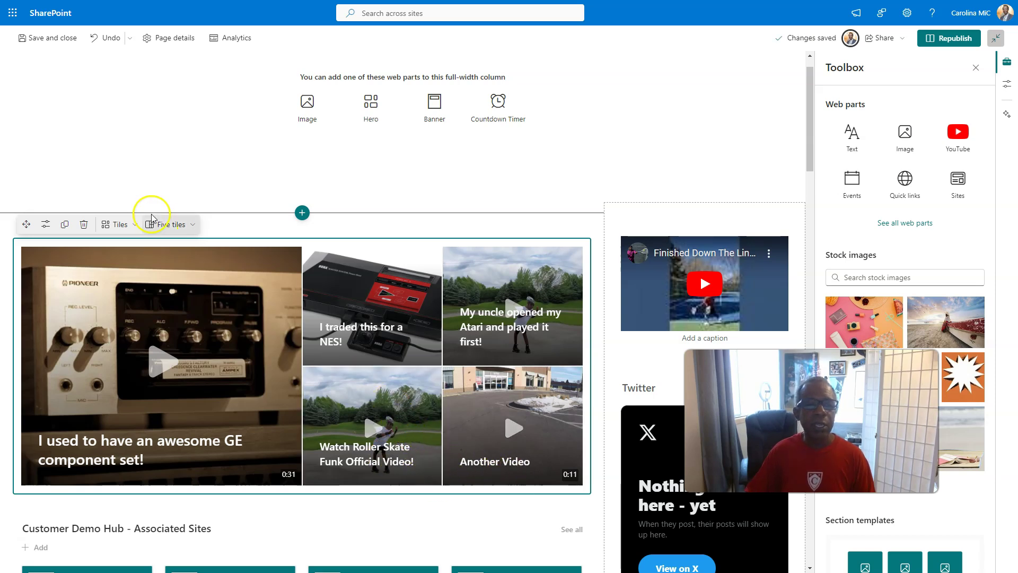
Switch the hero layout to three tiles, then back to five tiles.
click(164, 228)
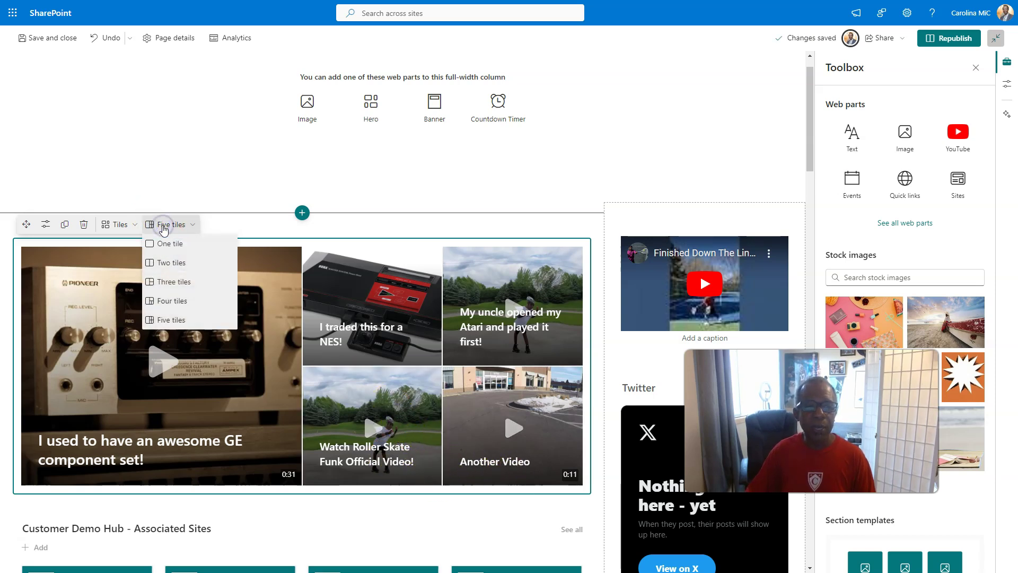
click(170, 281)
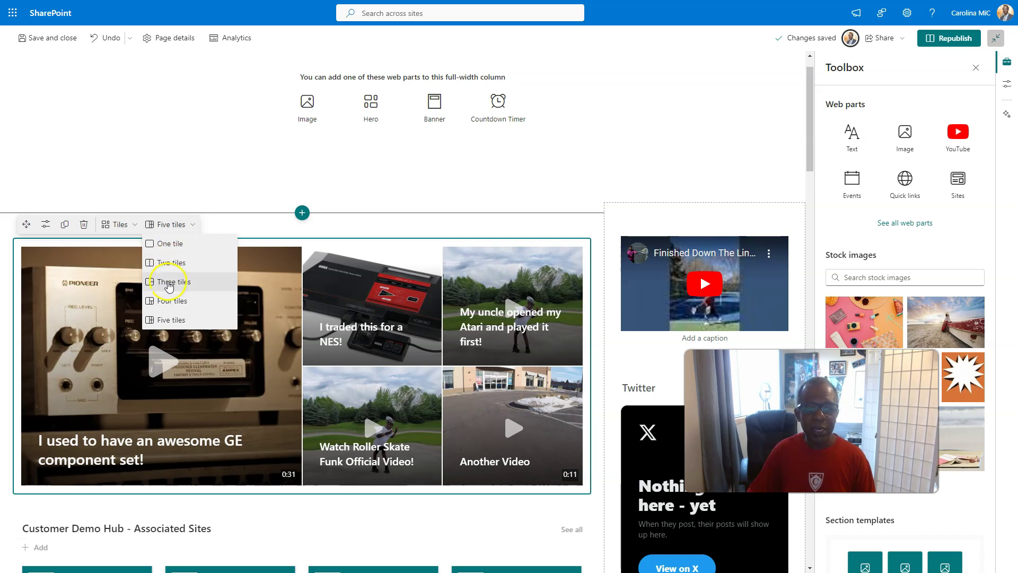
click(169, 283)
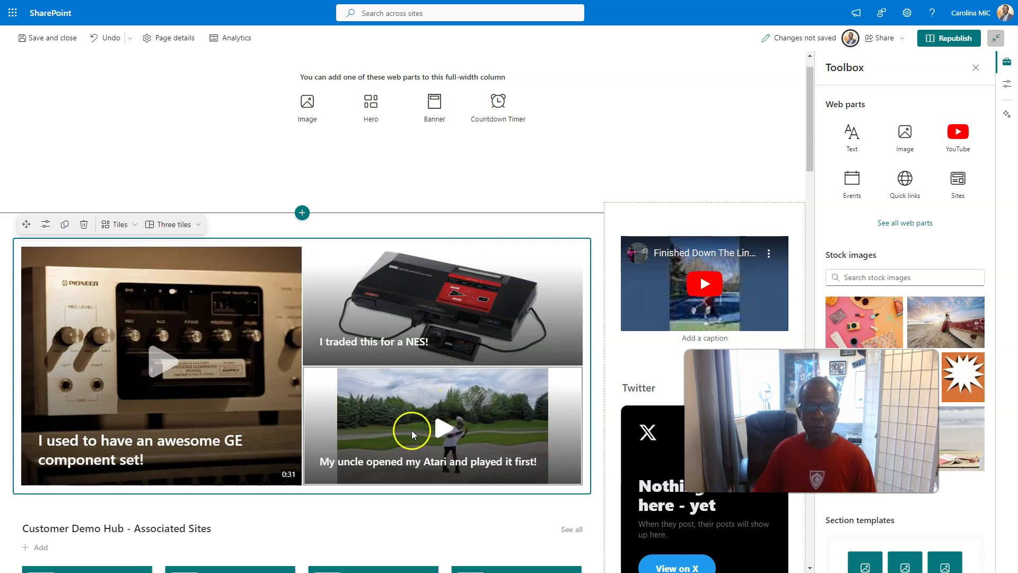
click(176, 223)
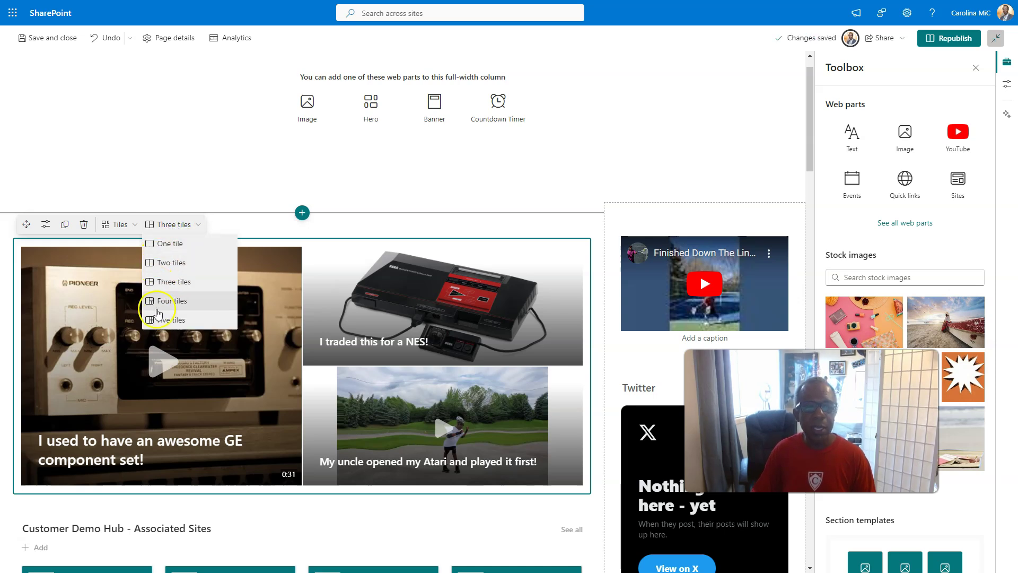
click(162, 321)
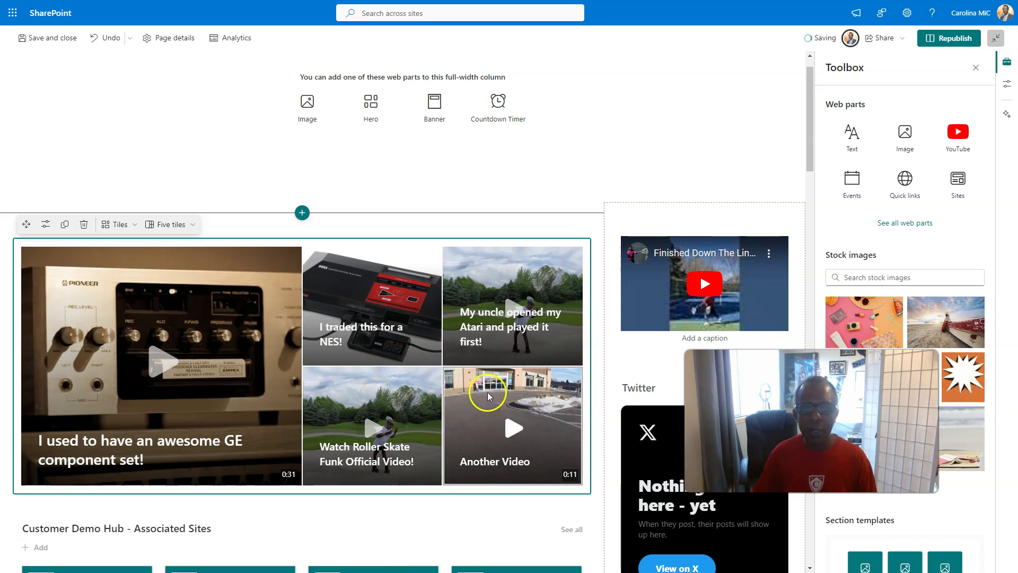
Feature Another Video large, Atari top-middle, NES top-right, then show three tiles.
drag(491, 388, 176, 346)
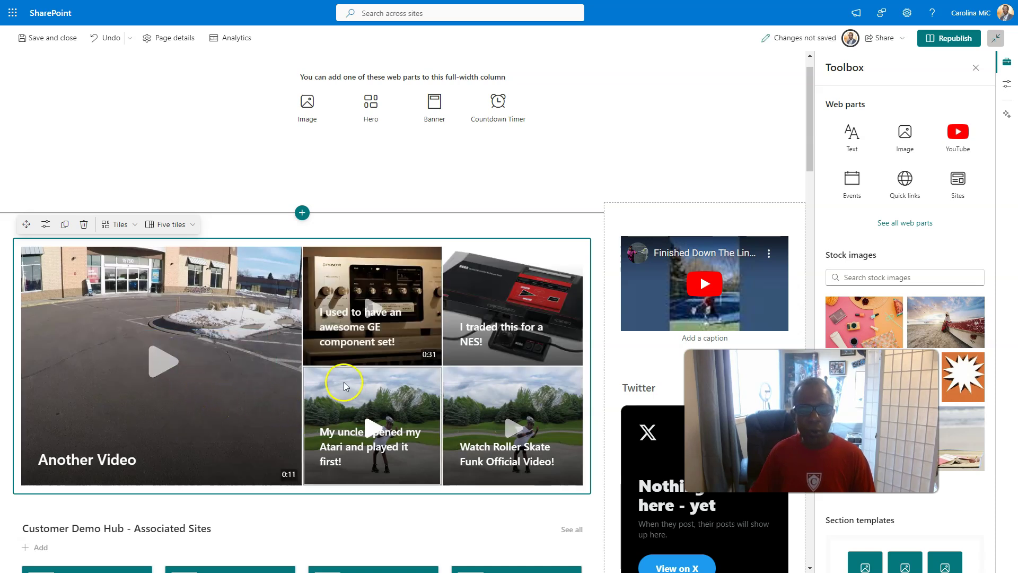
drag(344, 386, 402, 283)
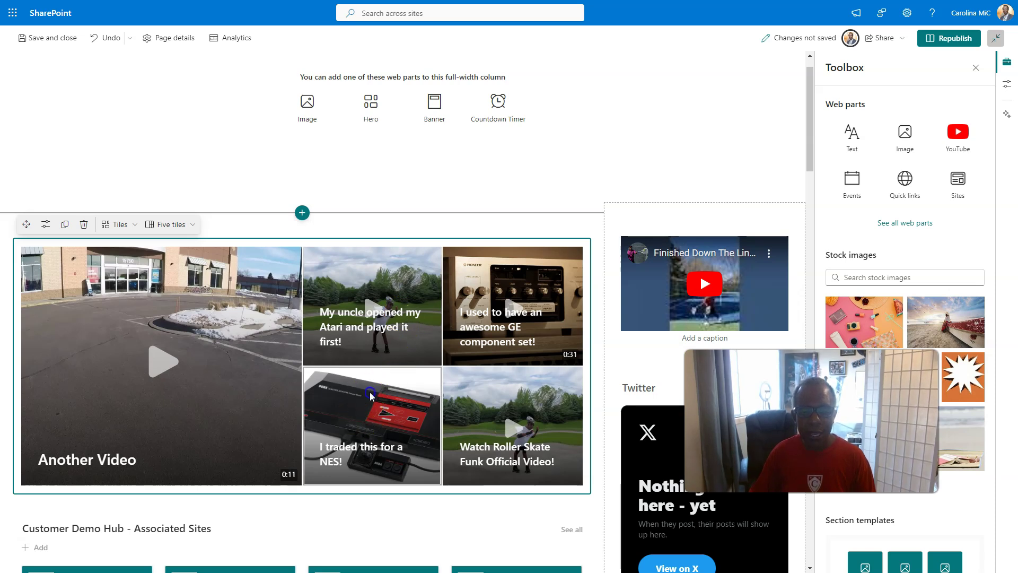
drag(373, 390, 512, 324)
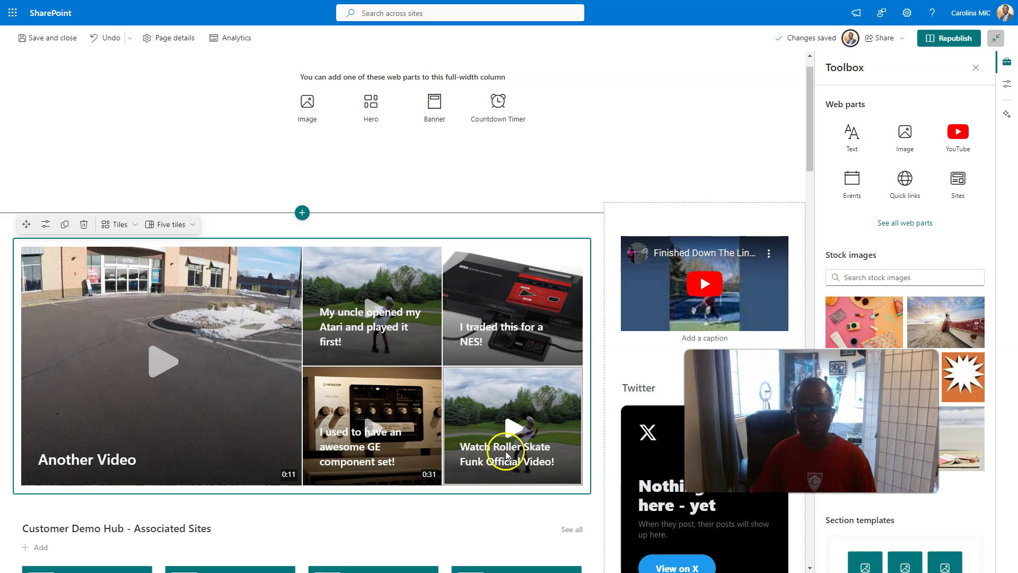
click(181, 225)
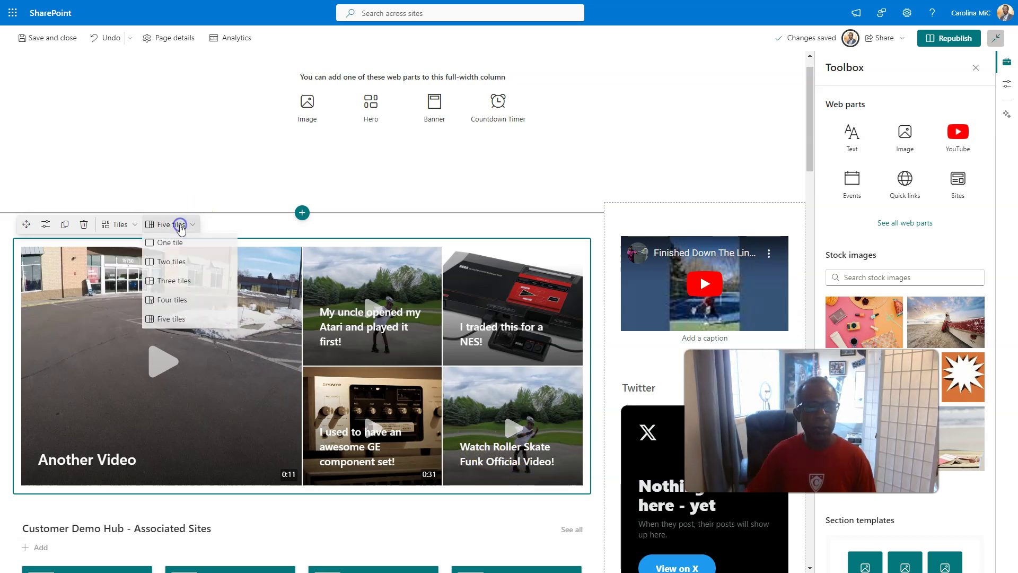
click(167, 281)
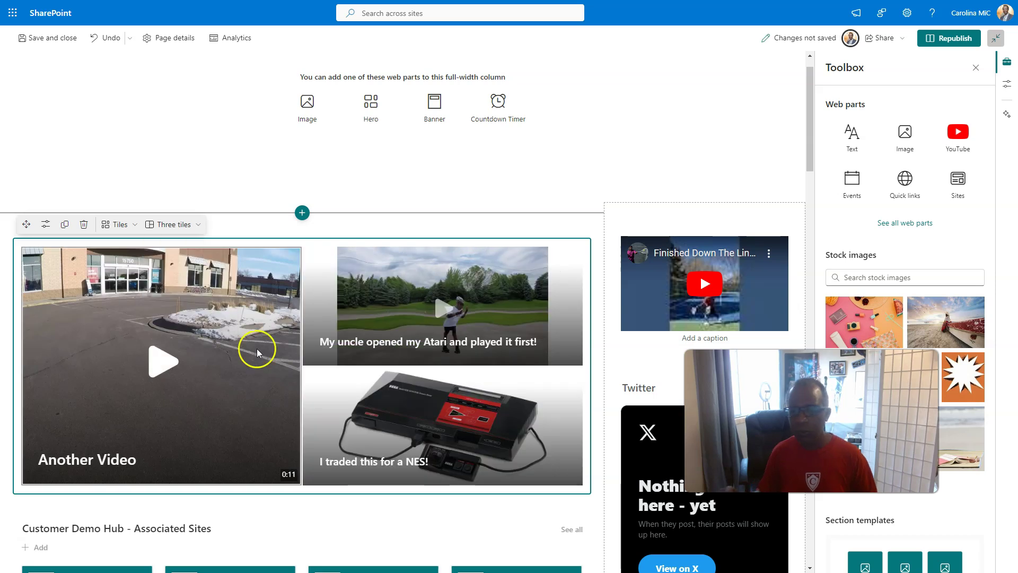
Publish the page, then re-edit it to set the hero to five tiles and republish.
click(950, 41)
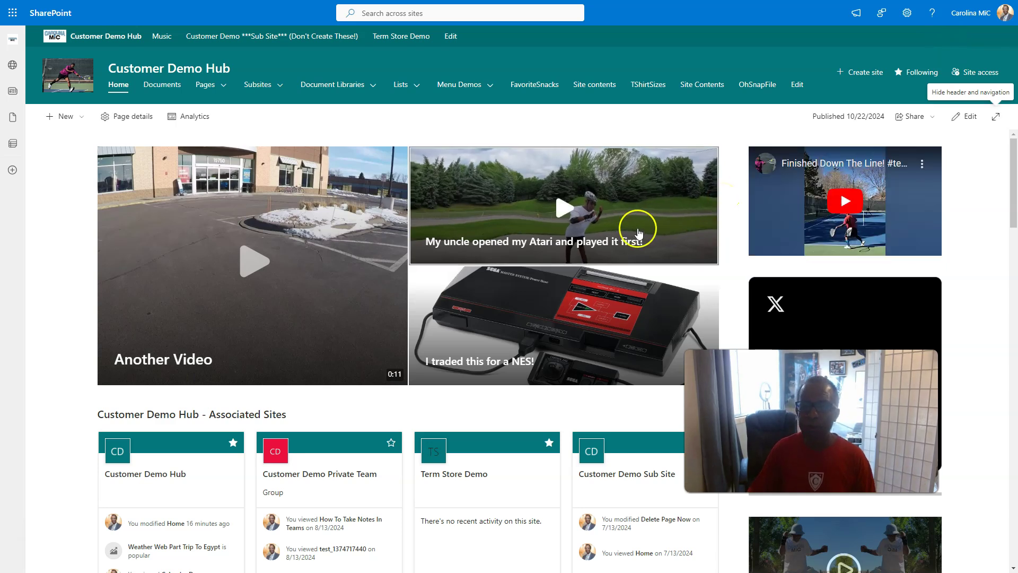
click(969, 121)
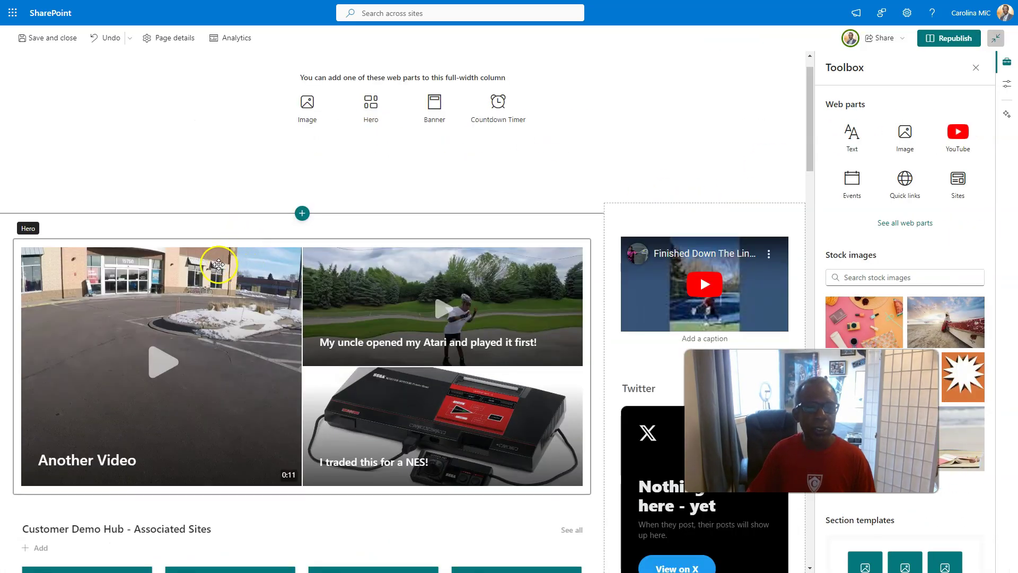
click(242, 286)
click(174, 225)
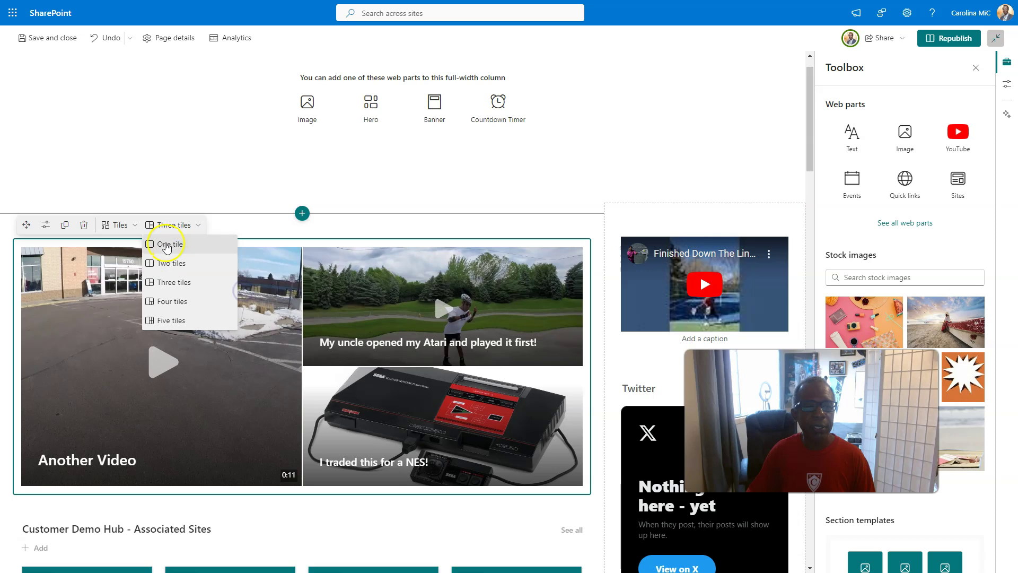
click(165, 321)
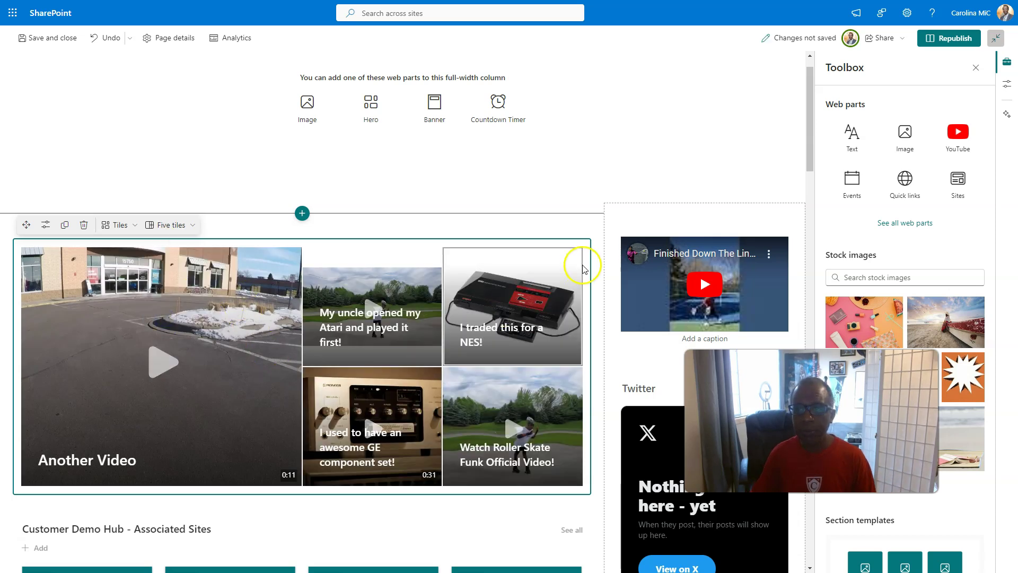
click(941, 45)
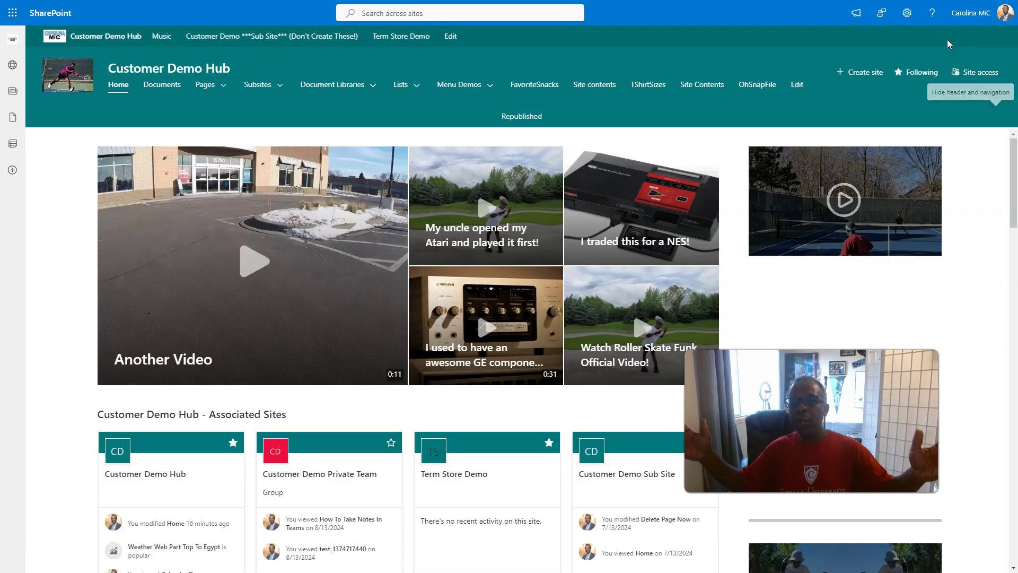